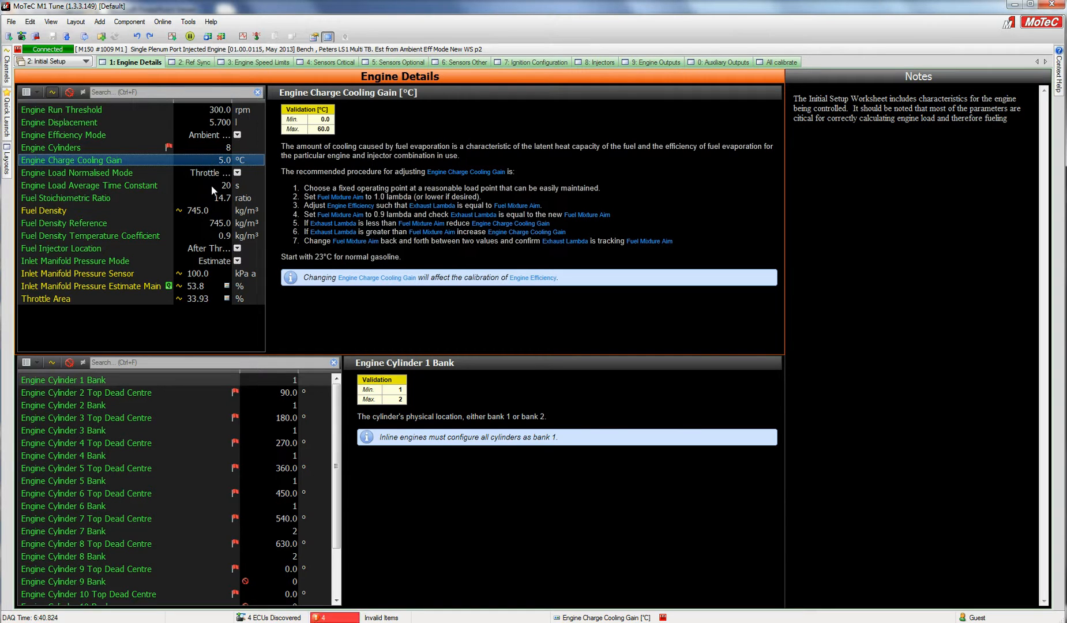
Set the Engine Charge Cooling Gain to 23 °C
{"action": "type", "text": "23"}
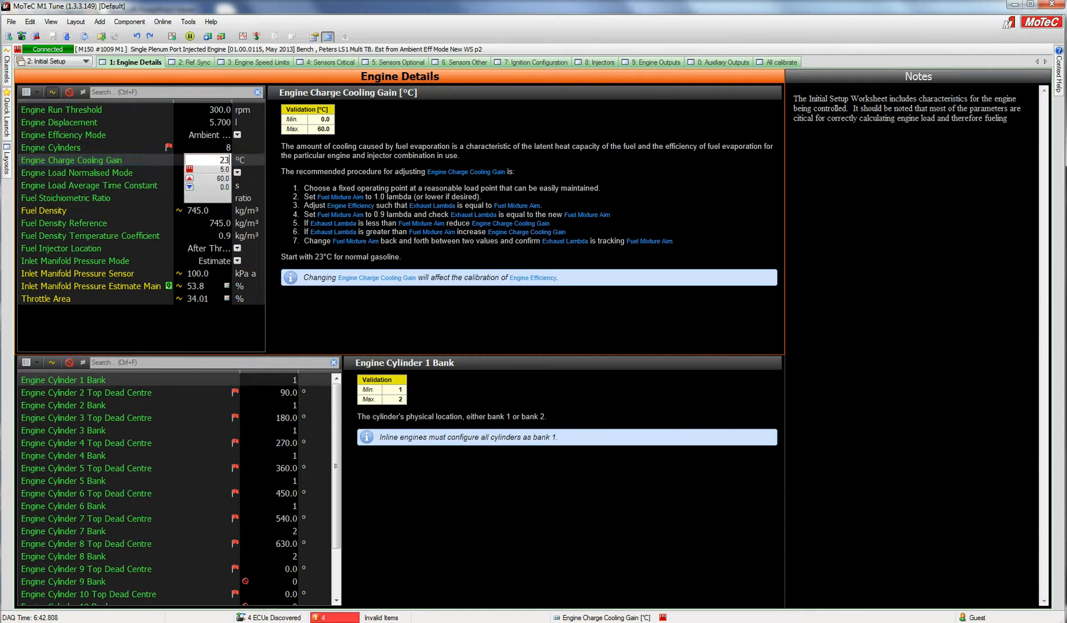
{"action": "key", "text": "Return"}
Set the Engine Charge Cooling Gain to 30 °C
{"action": "type", "text": "30"}
{"action": "key", "text": "Return"}
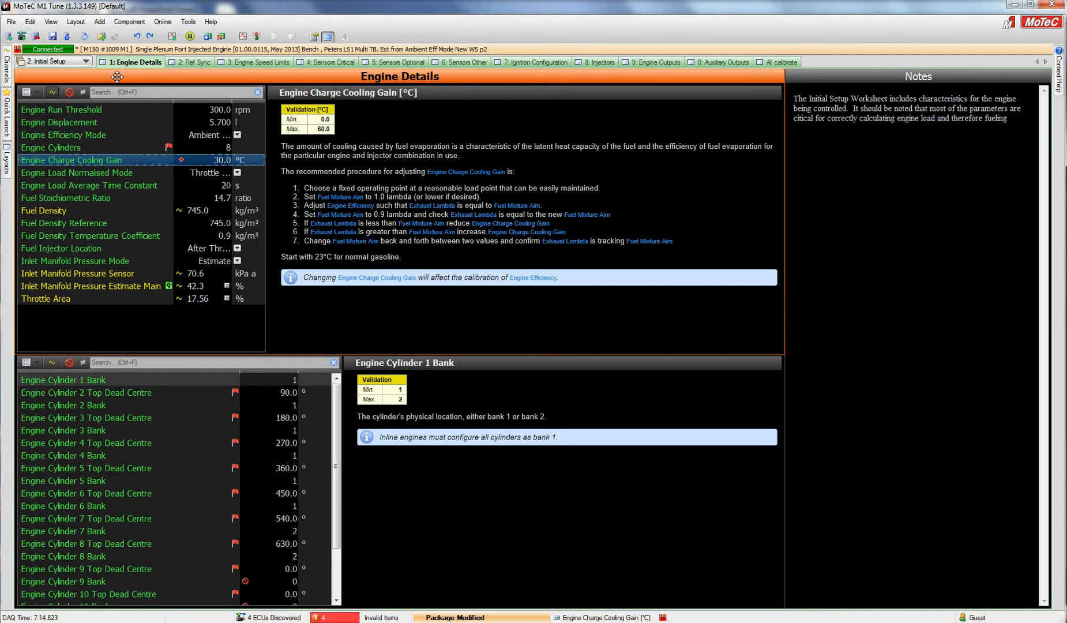
Open the Engine Efficiency table and step the 2750 rpm, 50 kPa cell down and up to 67.2 %
{"action": "key", "text": "ctrl+1"}
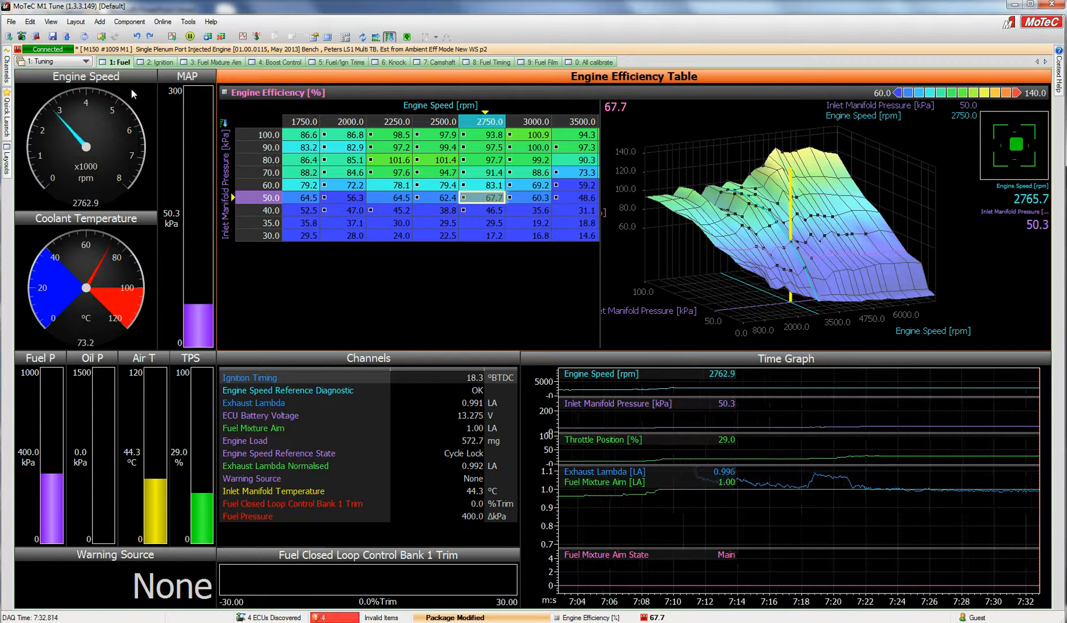
{"action": "key", "text": "minus"}
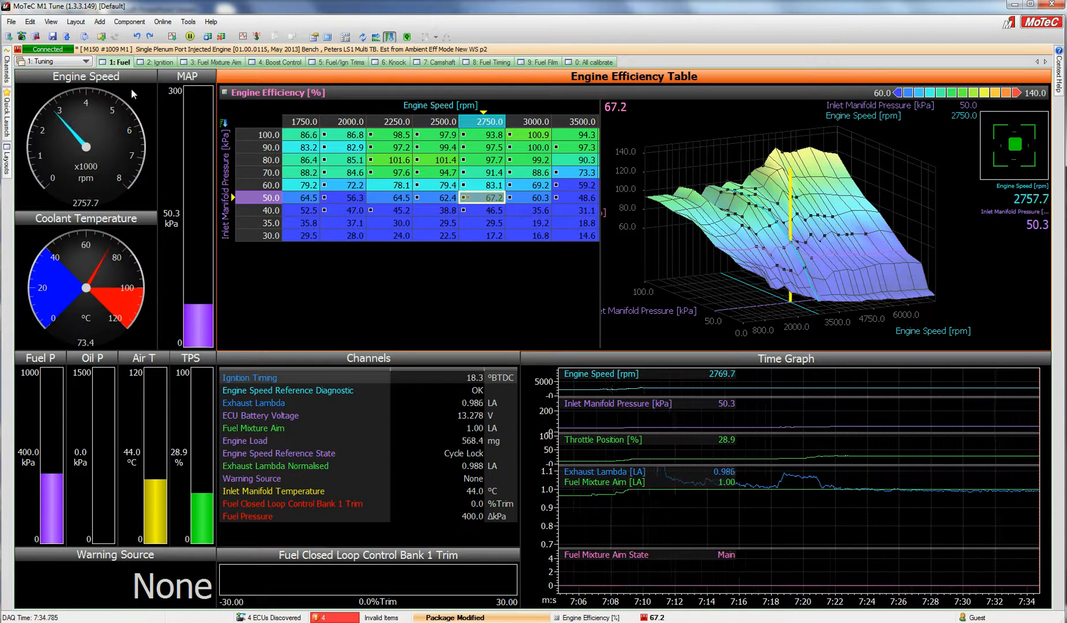
{"action": "key", "text": "minus"}
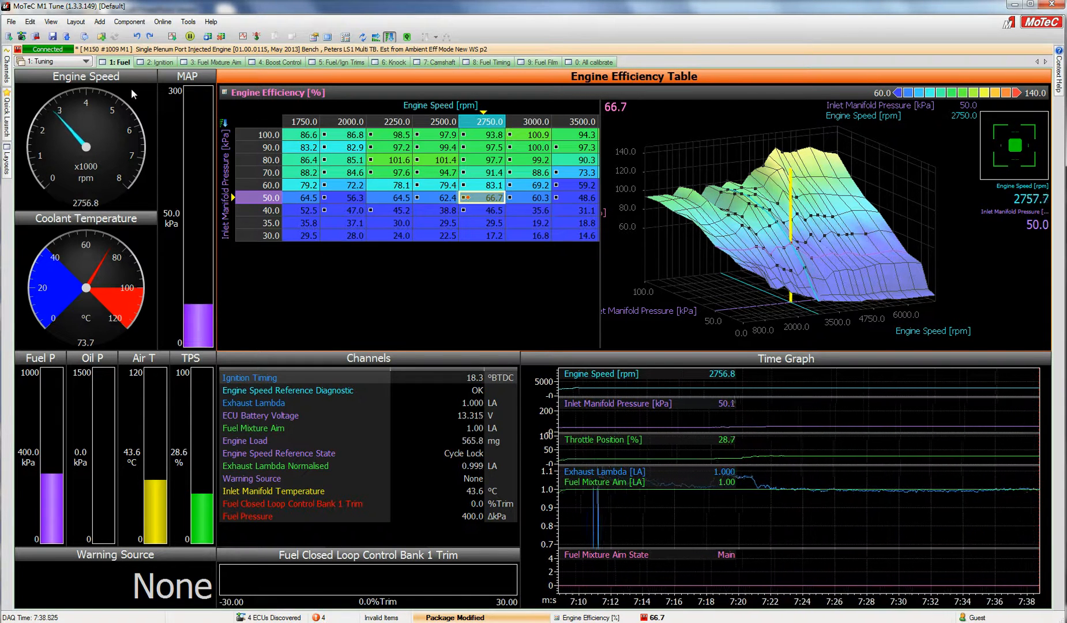
{"action": "key", "text": "plus"}
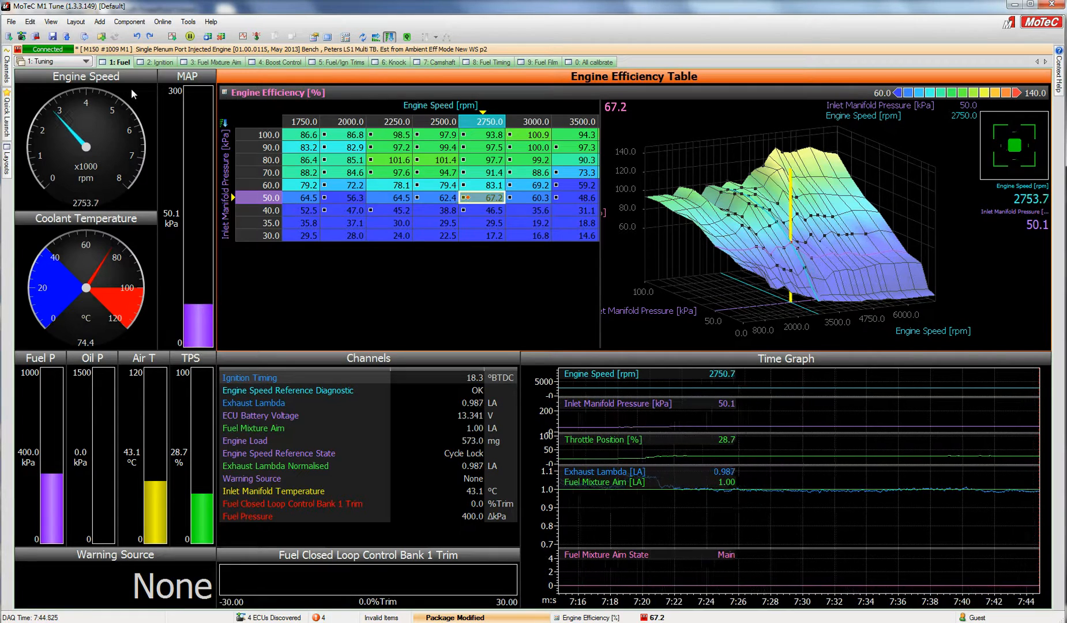
Set the selected Fuel Mixture Aim Main block at 2000–3000 rpm and 40–70 kPa to 0.8 λ
{"action": "key", "text": "alt+3"}
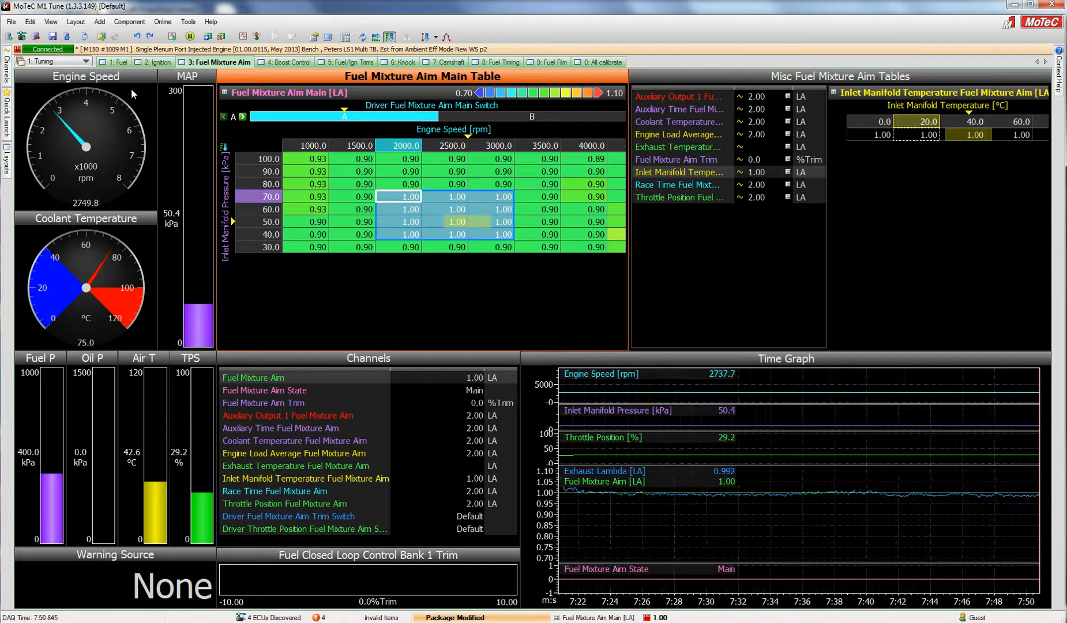
{"action": "type", "text": ".8"}
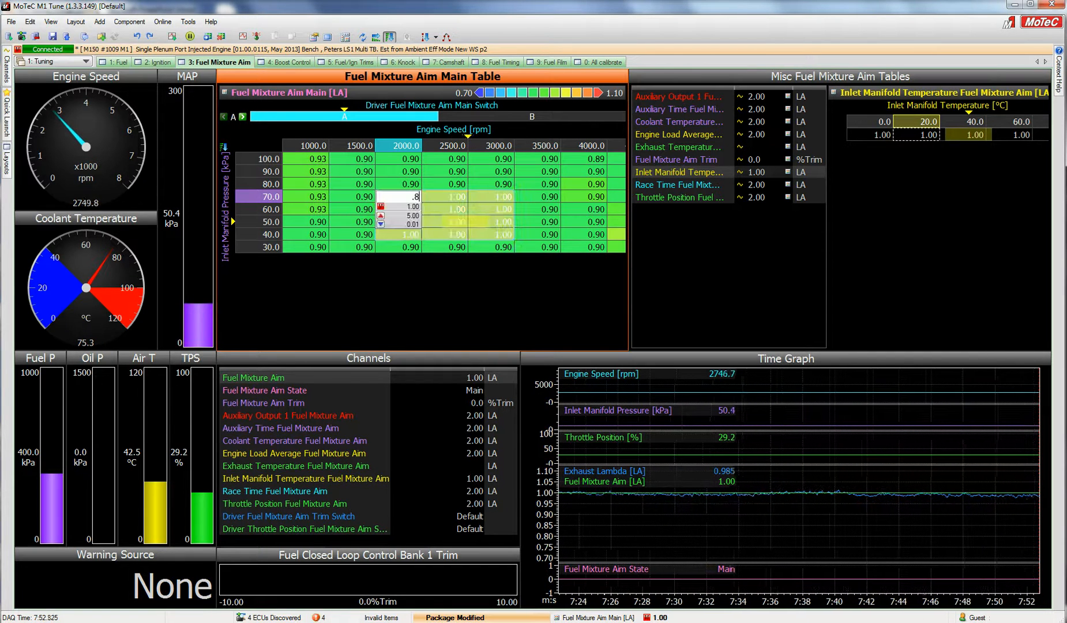
{"action": "key", "text": "Return"}
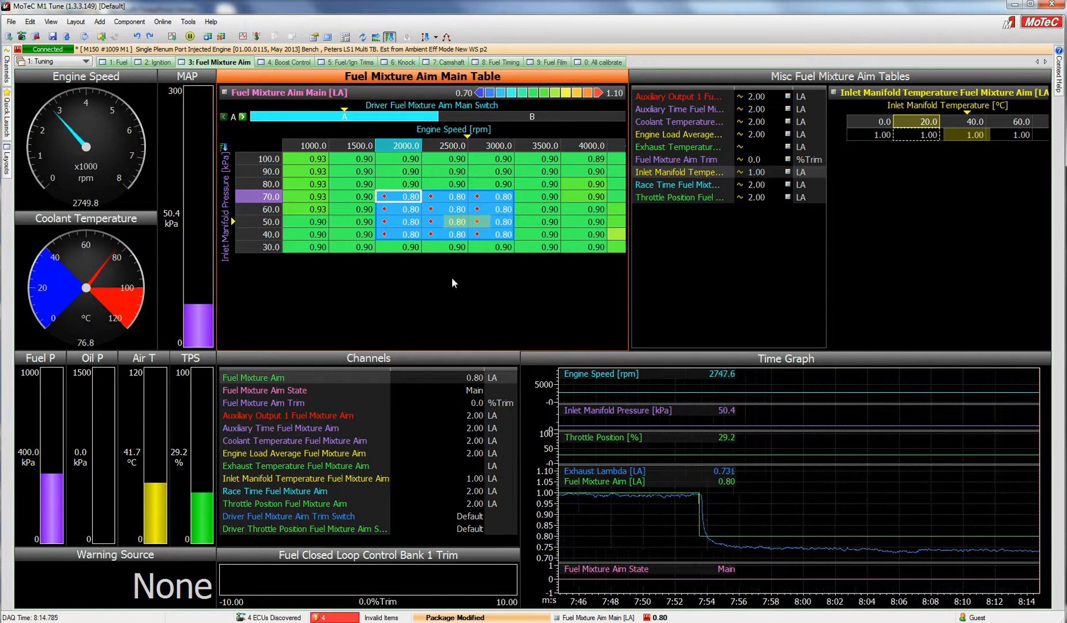
Switch to the Initial Setup worksheet and set the Engine Charge Cooling Gain to 10 °C
{"action": "left_click", "coordinate": [81, 61]}
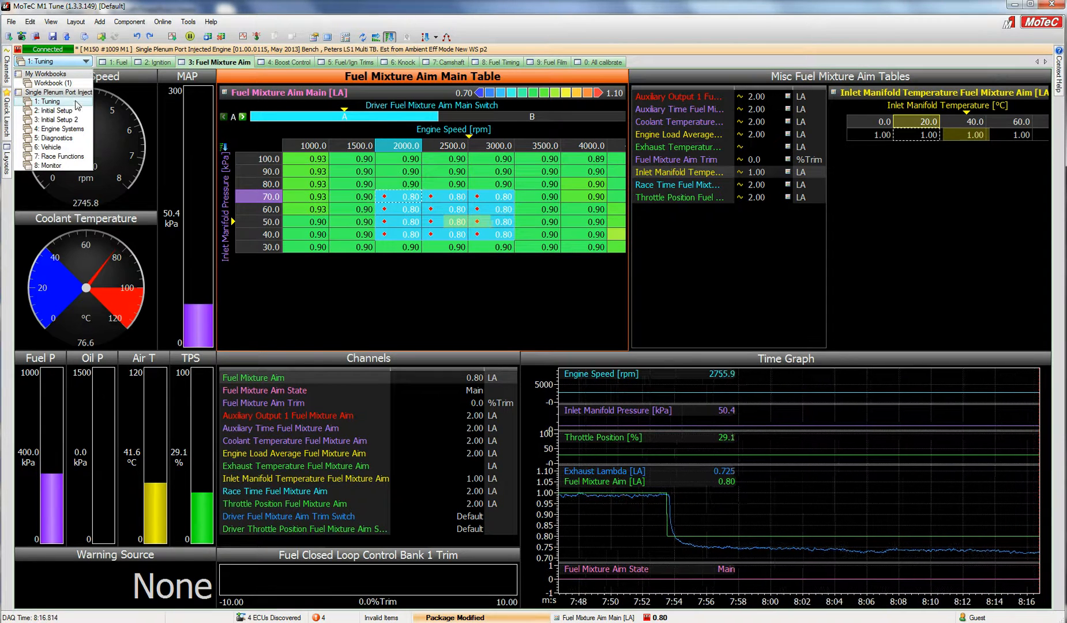
{"action": "left_click", "coordinate": [53, 110]}
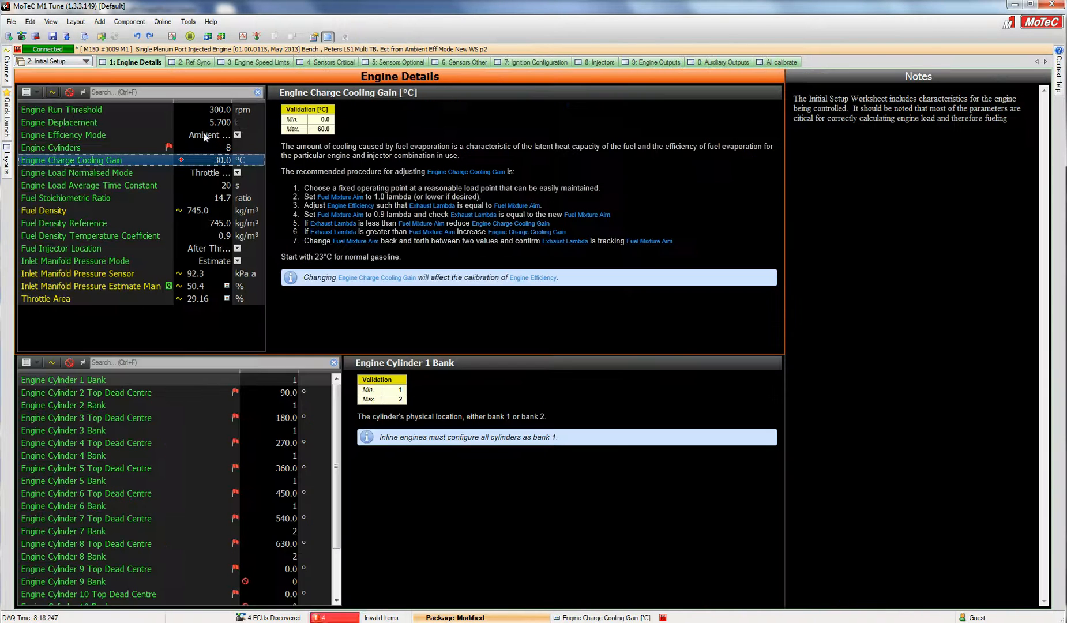
{"action": "double_click", "coordinate": [225, 161]}
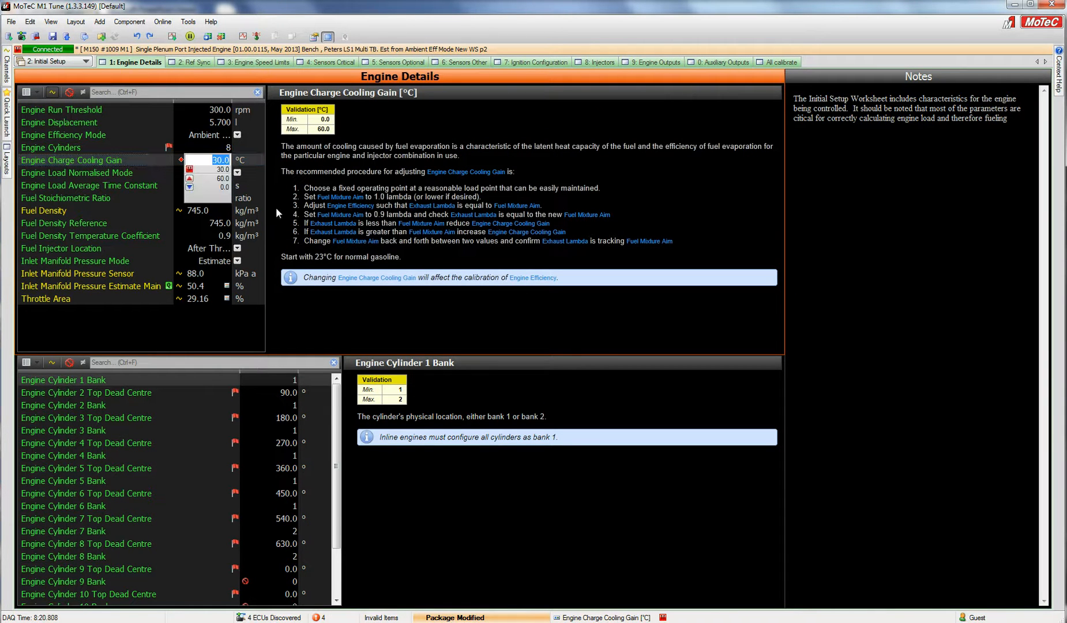
{"action": "type", "text": "10"}
{"action": "key", "text": "Return"}
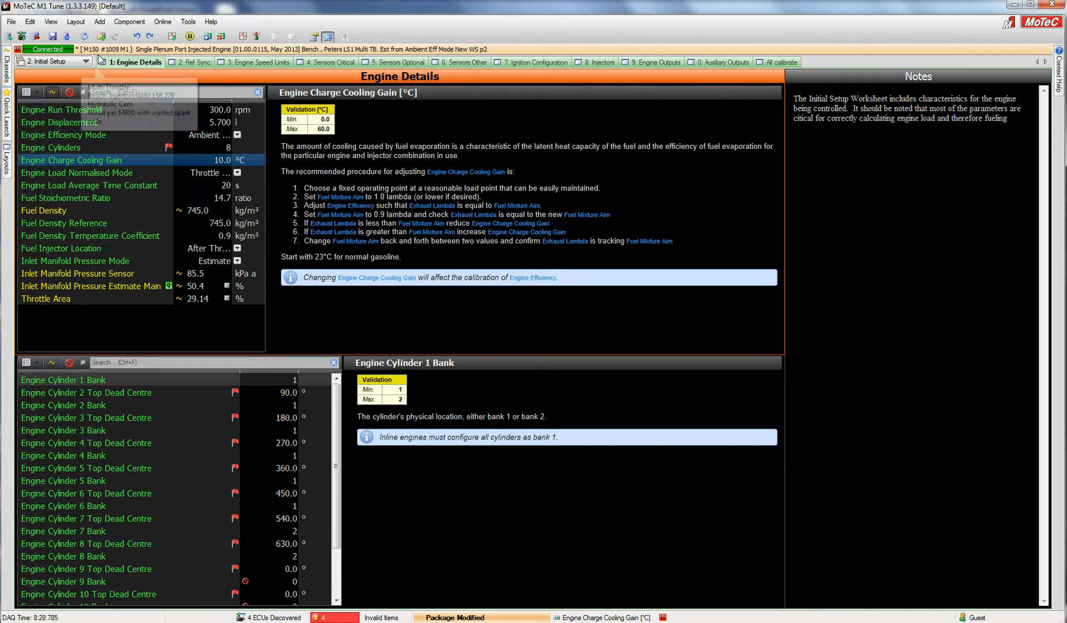
Return to the Tuning worksheet's Fuel Mixture Aim table and set the selected block to 1 λ
{"action": "key", "text": "ctrl+Page_Up"}
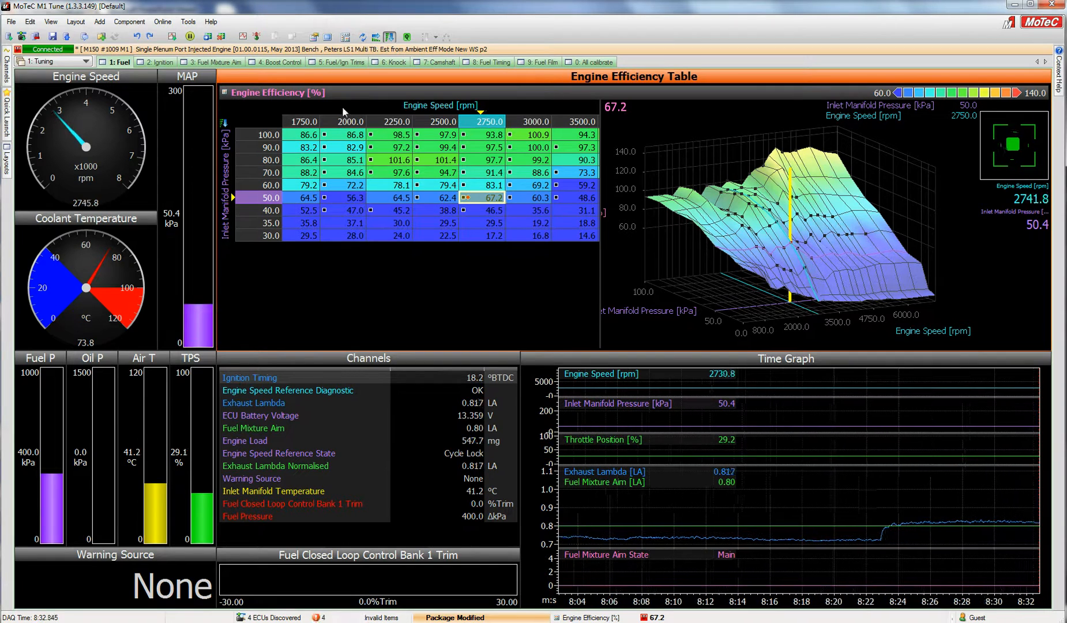
{"action": "left_click", "coordinate": [227, 61]}
{"action": "type", "text": "1"}
{"action": "key", "text": "Return"}
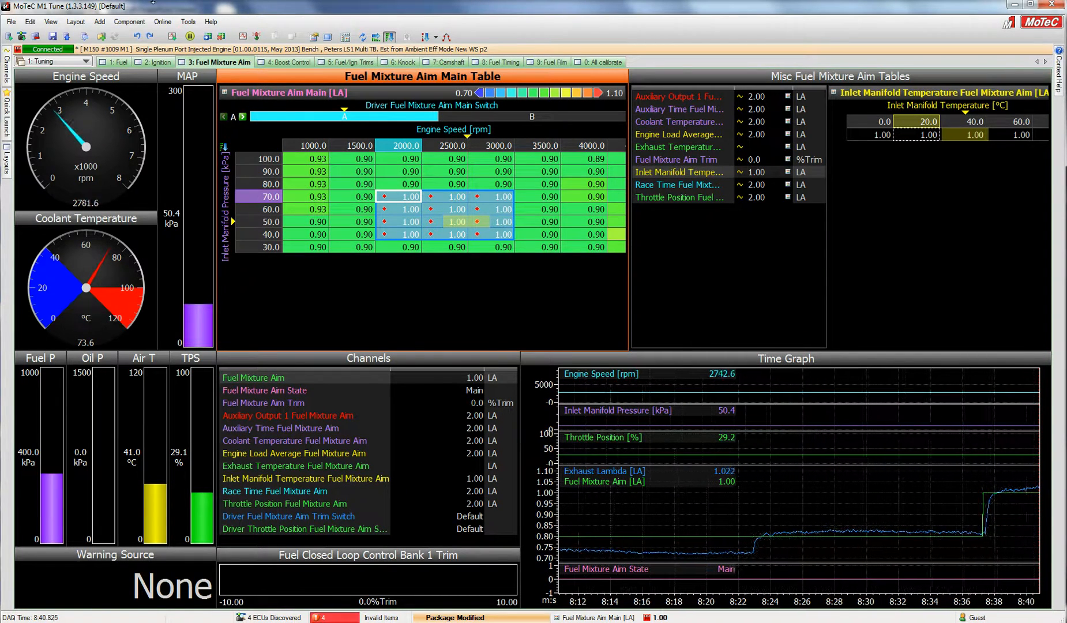
Apply a quick lambda correction to the Engine Efficiency cell at 2750 rpm and 50 kPa
{"action": "left_click", "coordinate": [123, 63]}
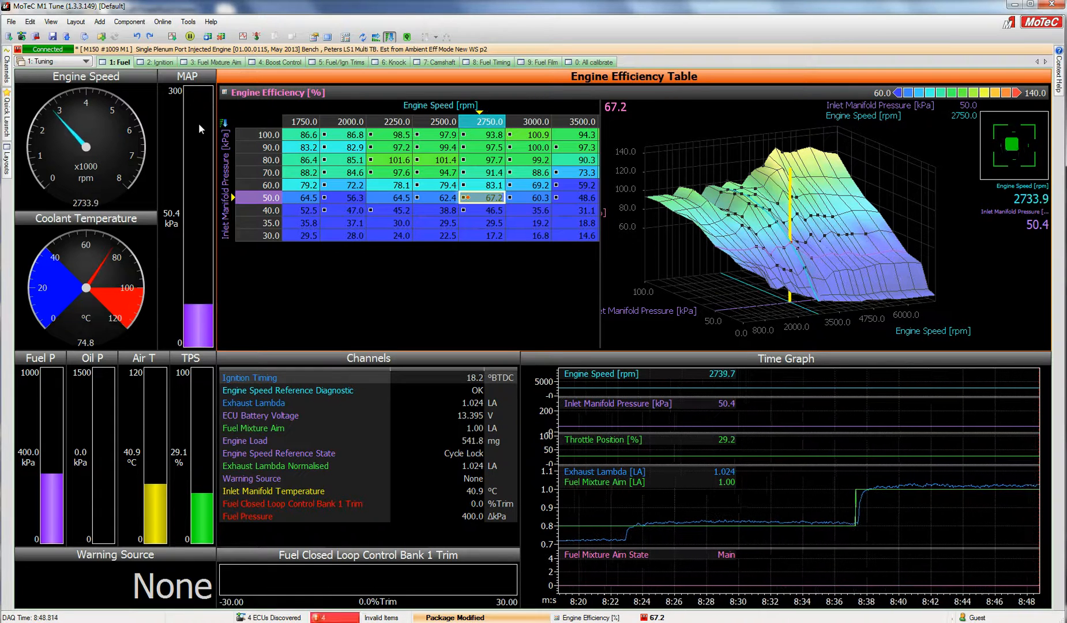
{"action": "key", "text": "q"}
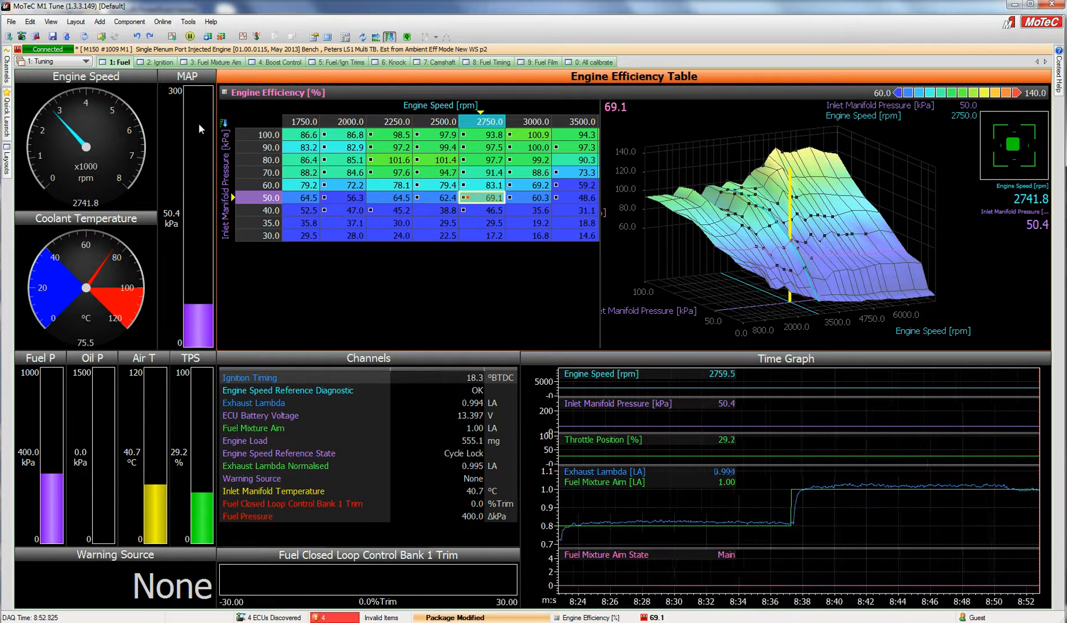
Set the selected Fuel Mixture Aim block to 0.9 λ and restore it to 1 λ
{"action": "left_click", "coordinate": [214, 62]}
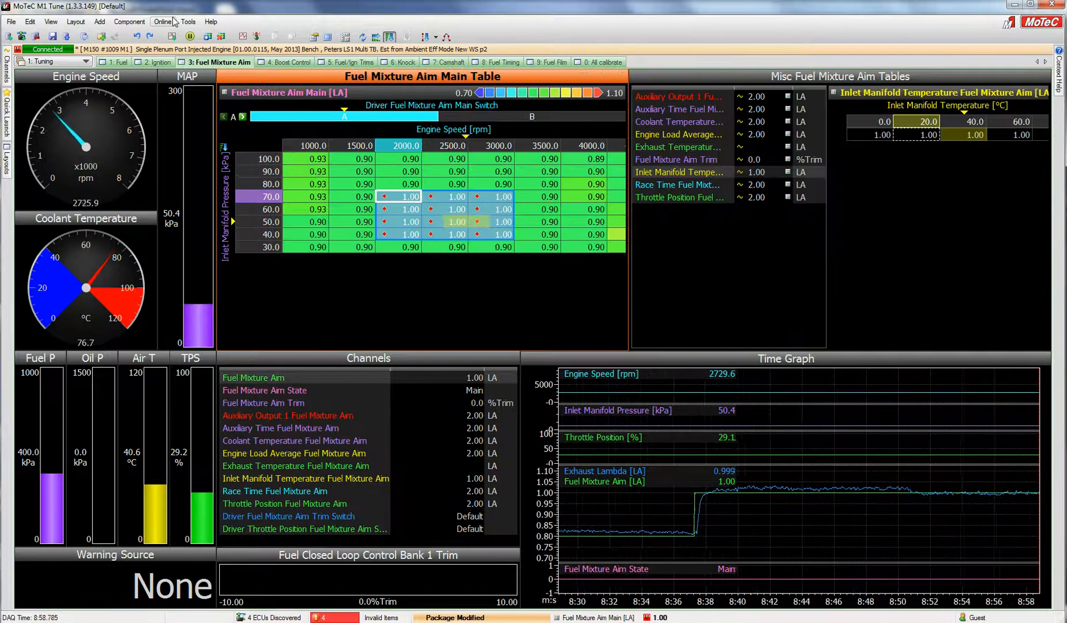
{"action": "type", "text": ".9"}
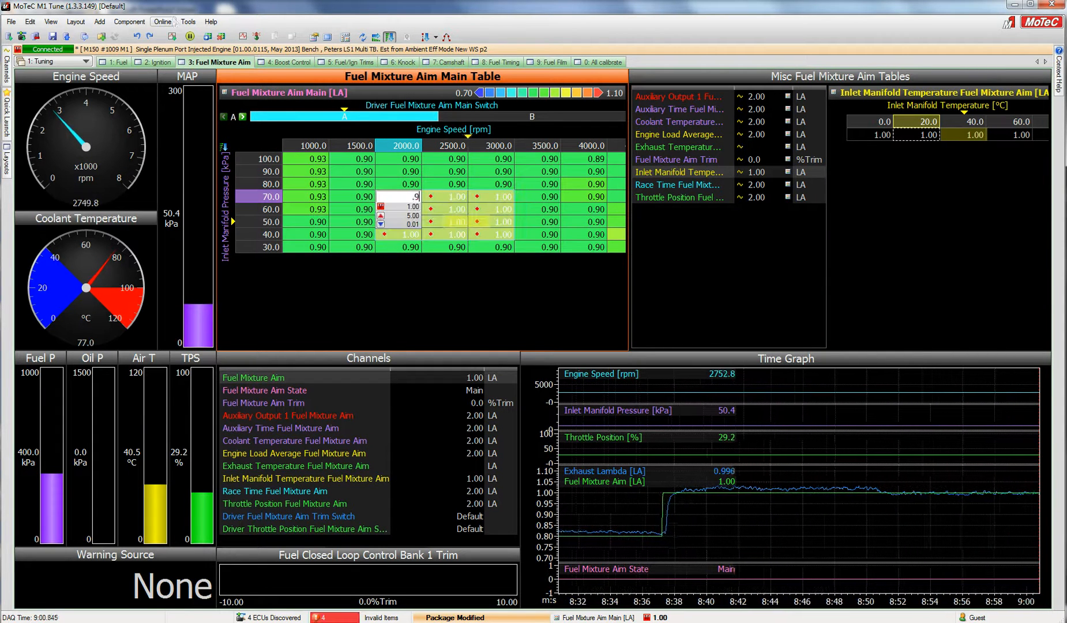
{"action": "key", "text": "Return"}
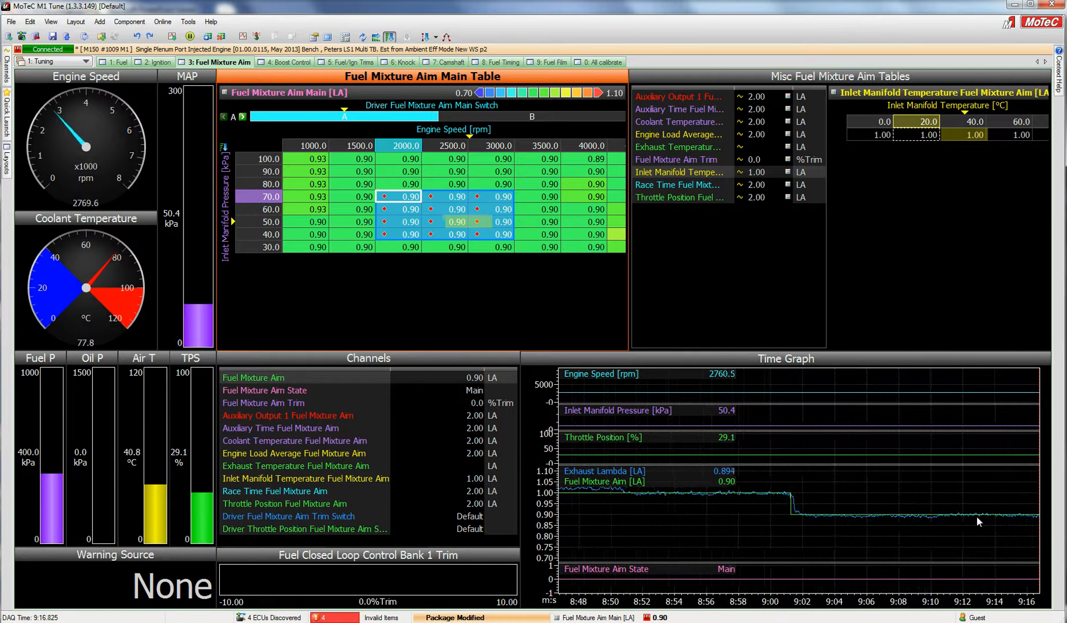
{"action": "type", "text": "1"}
{"action": "key", "text": "Return"}
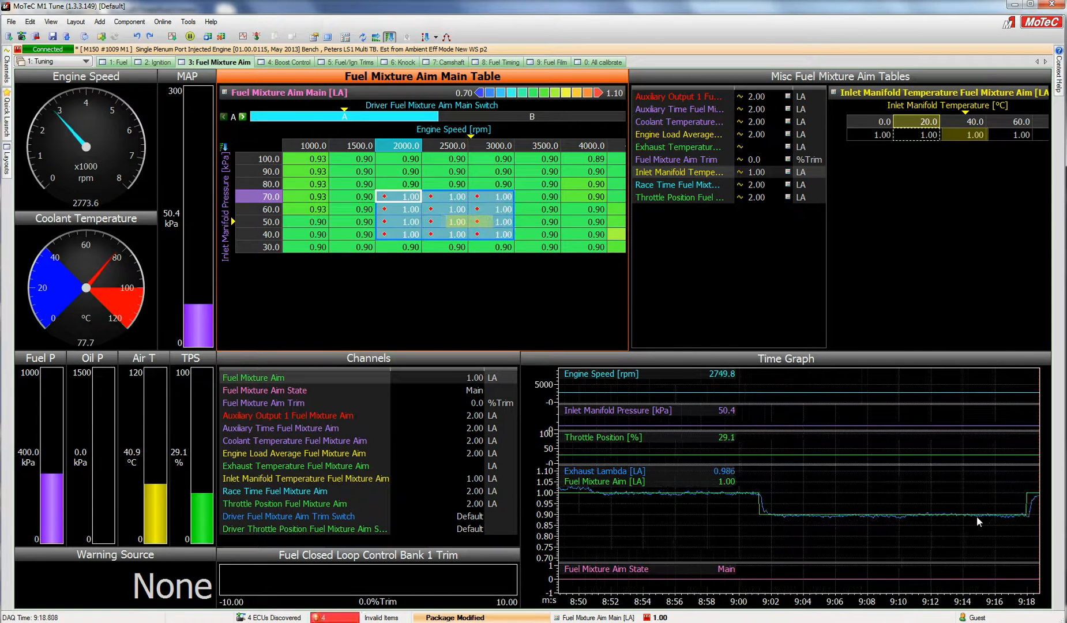
Set the selected Fuel Mixture Aim block to 0.9 λ
{"action": "type", "text": "0.9"}
{"action": "key", "text": "Return"}
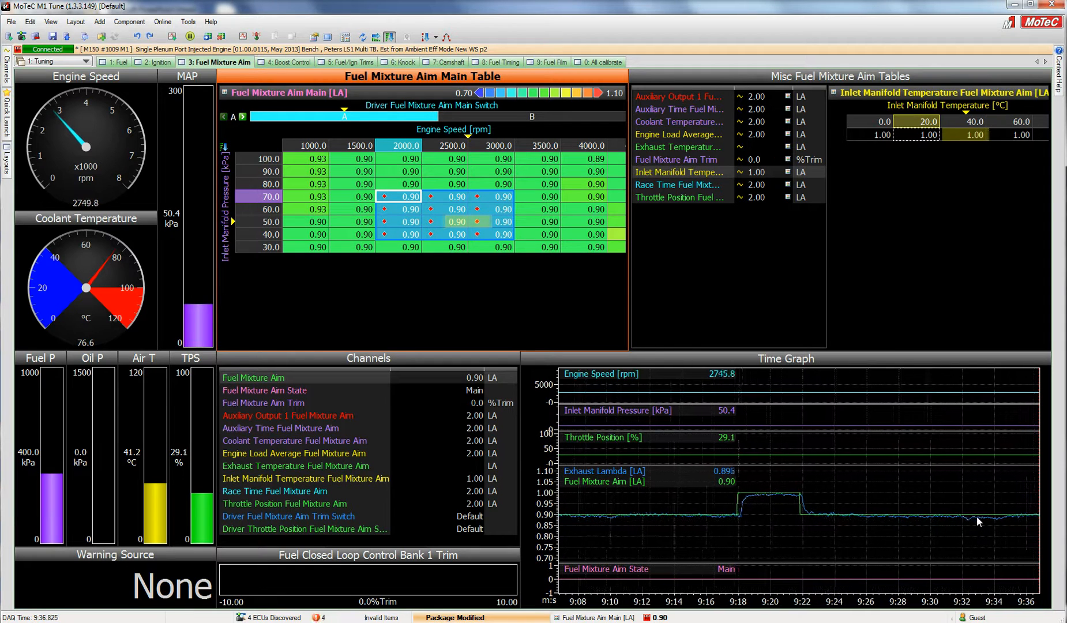
Set the selected Fuel Mixture Aim block to 0.75 λ and restore it to 1 λ
{"action": "type", "text": "."}
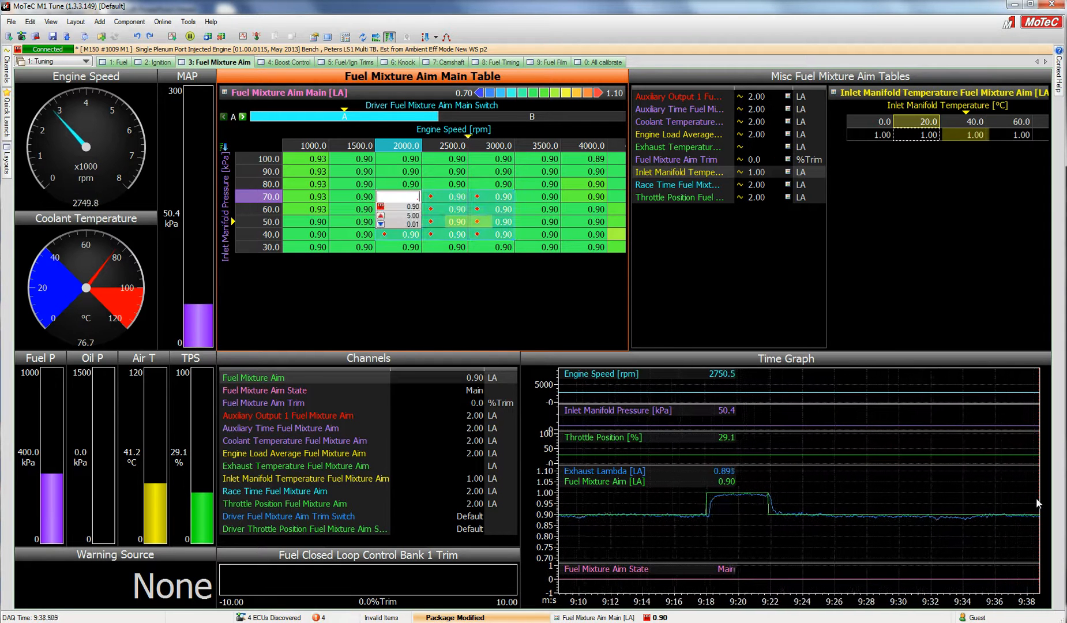
{"action": "type", "text": "7"}
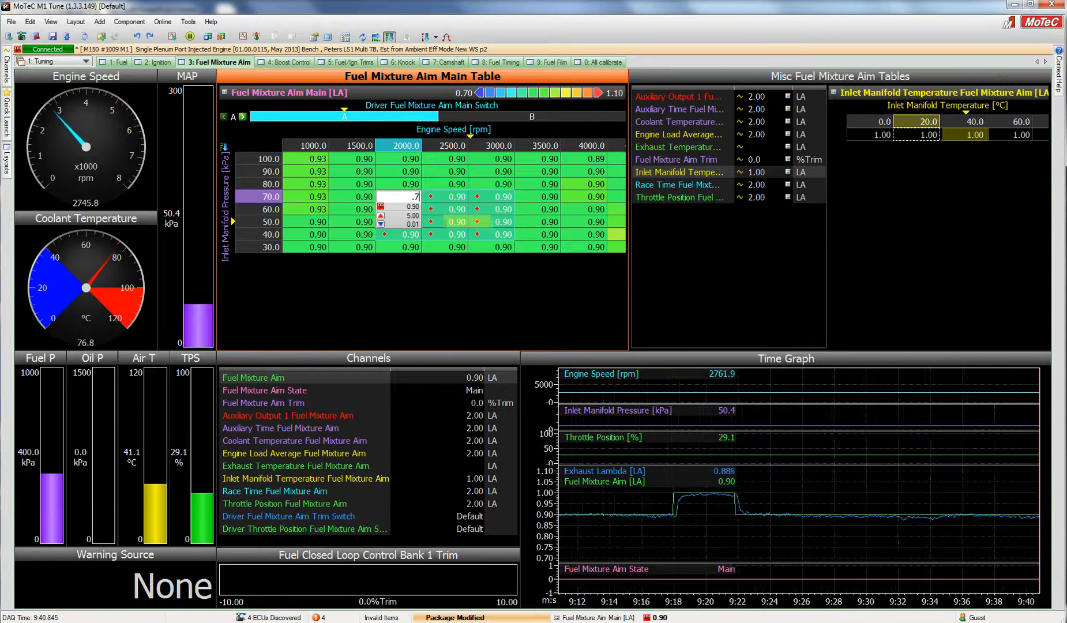
{"action": "type", "text": "5"}
{"action": "key", "text": "Return"}
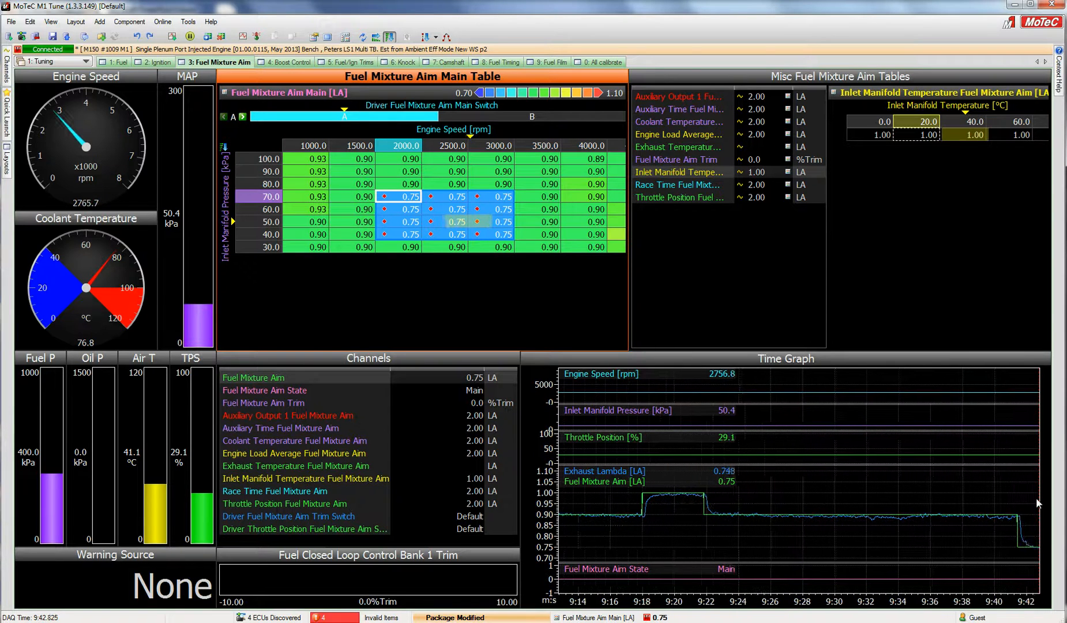
{"action": "type", "text": "1"}
{"action": "key", "text": "Return"}
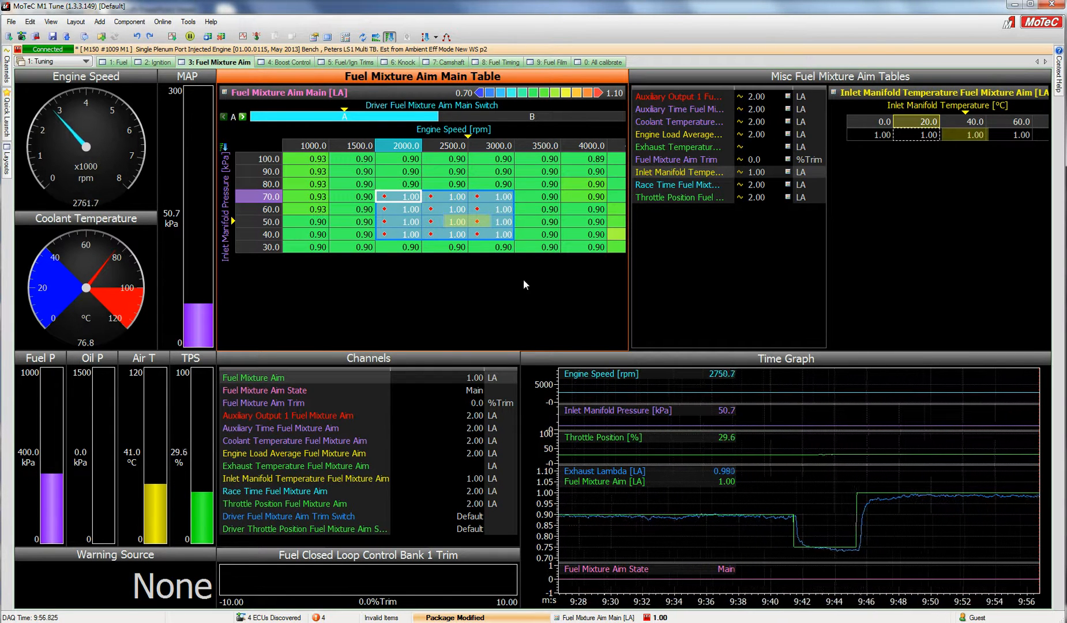
Return from the Engine Efficiency table to the Fuel Mixture Aim table and set the selected block to 0.9 λ
{"action": "key", "text": "1"}
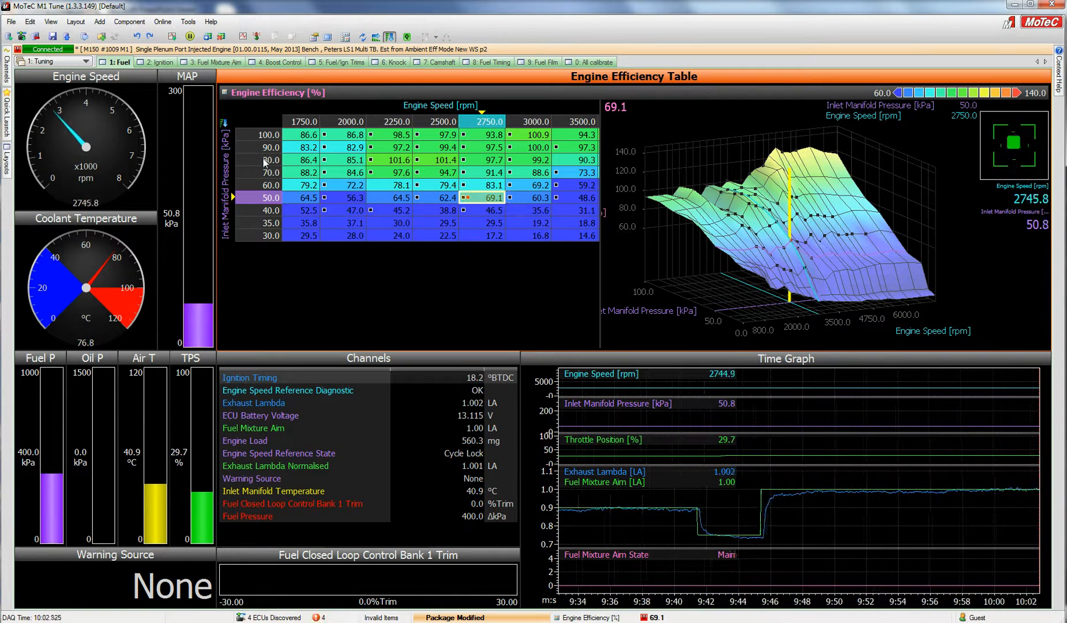
{"action": "key", "text": "alt+3"}
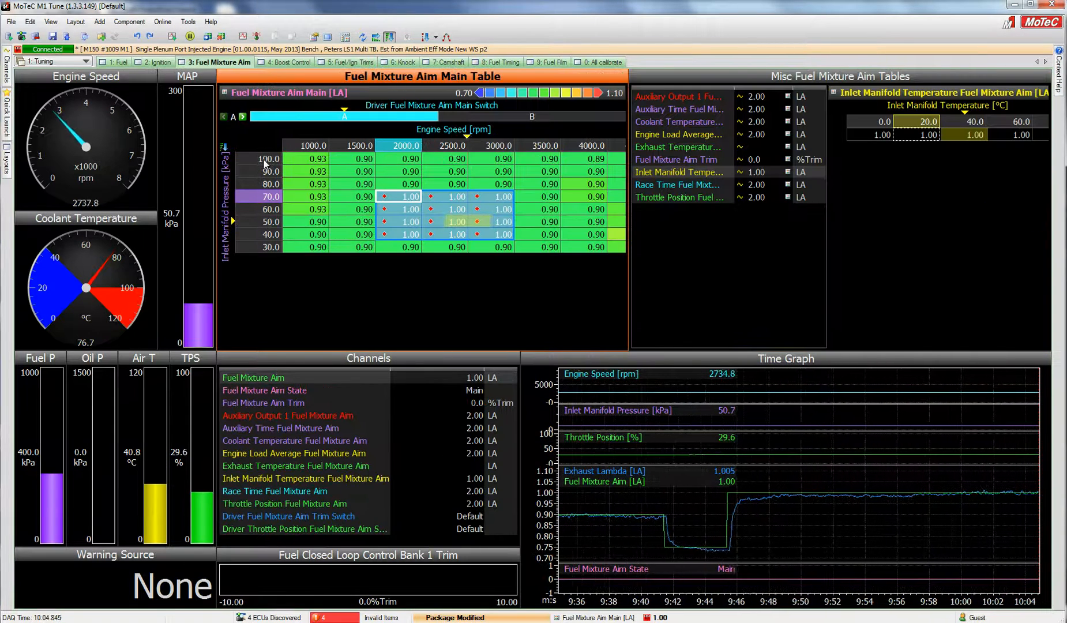
{"action": "type", "text": "."}
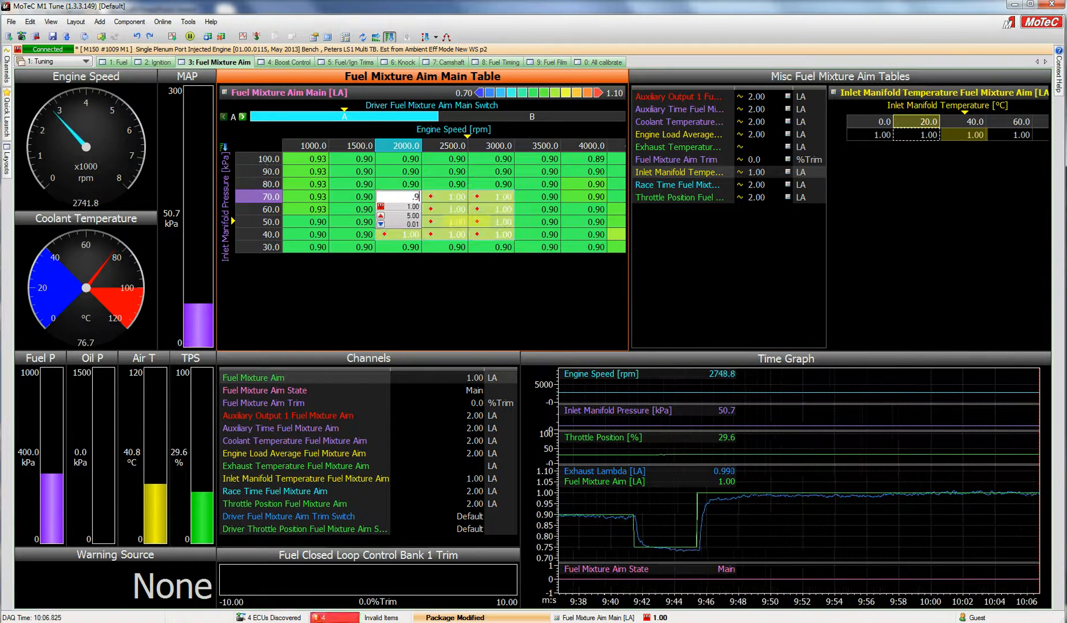
{"action": "type", "text": "9"}
{"action": "key", "text": "Return"}
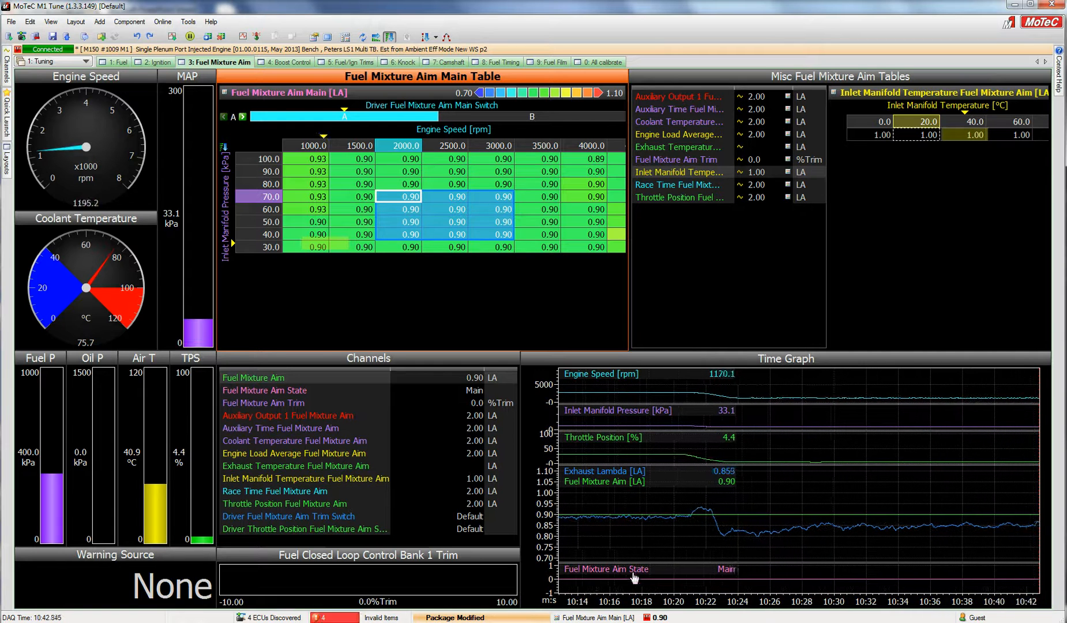
Browse the Misc Fuel Mixture Aim tables one by one, widening the table name column
{"action": "left_click", "coordinate": [683, 96]}
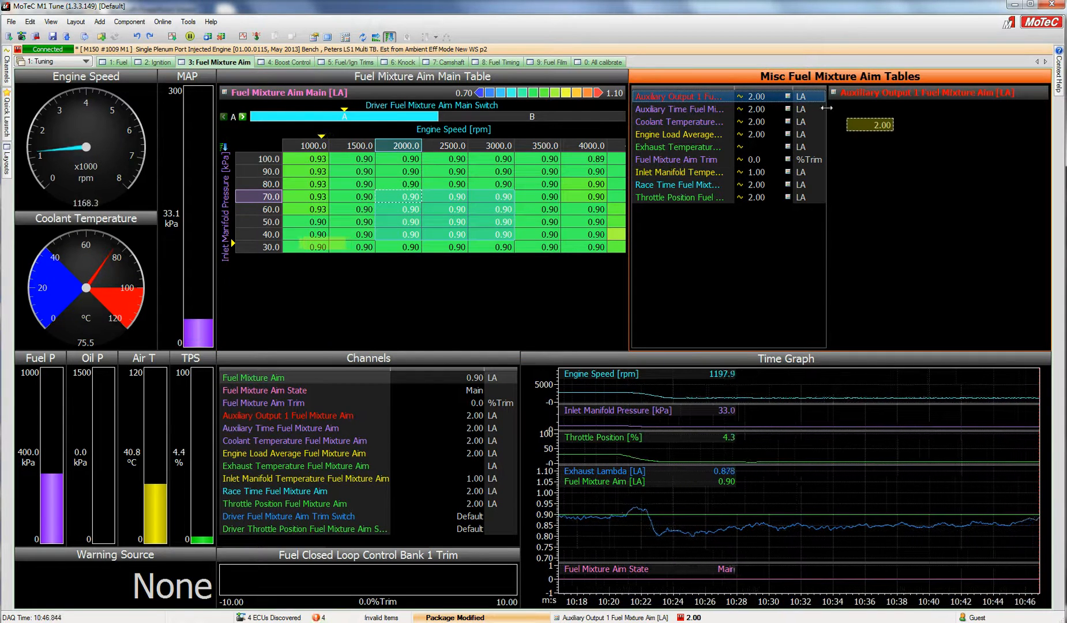
{"action": "left_click_drag", "start_coordinate": [828, 115], "coordinate": [896, 115]}
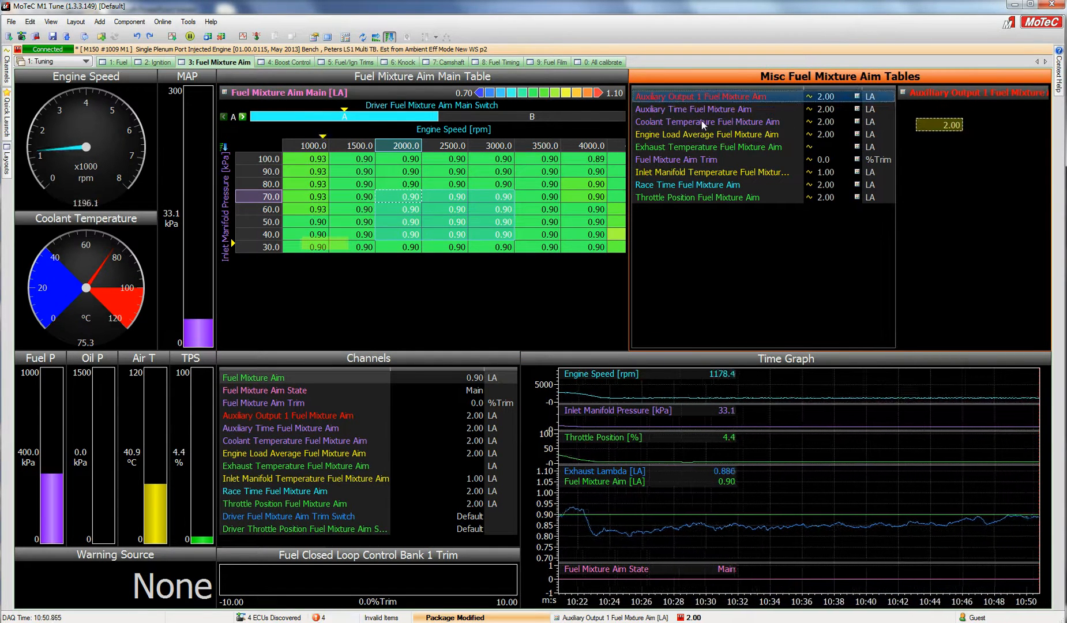
{"action": "left_click", "coordinate": [702, 109]}
{"action": "left_click", "coordinate": [709, 123]}
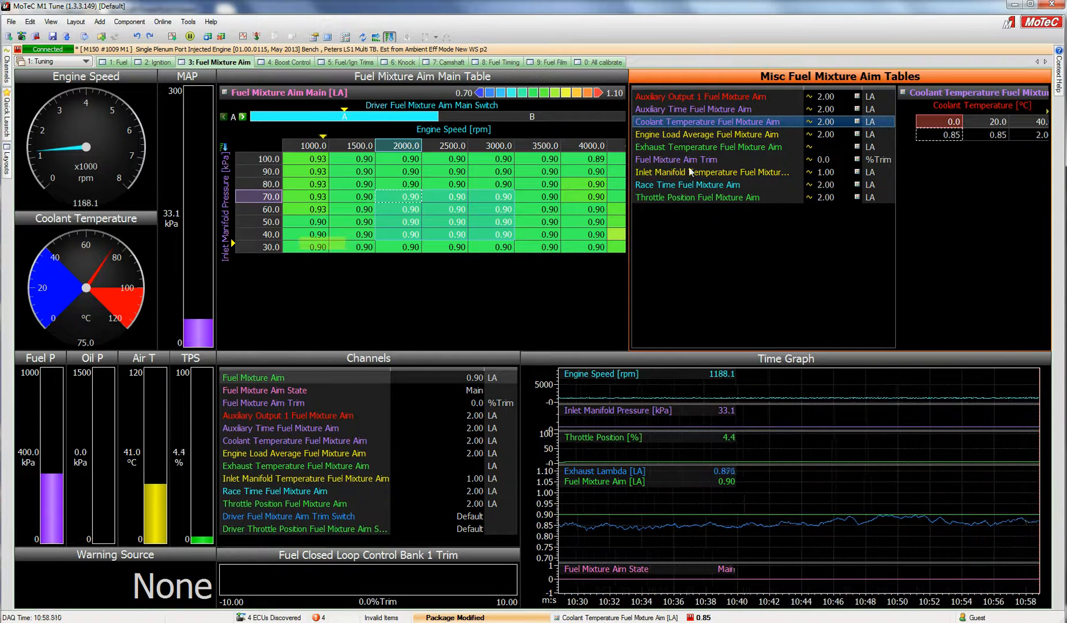
{"action": "left_click", "coordinate": [687, 184]}
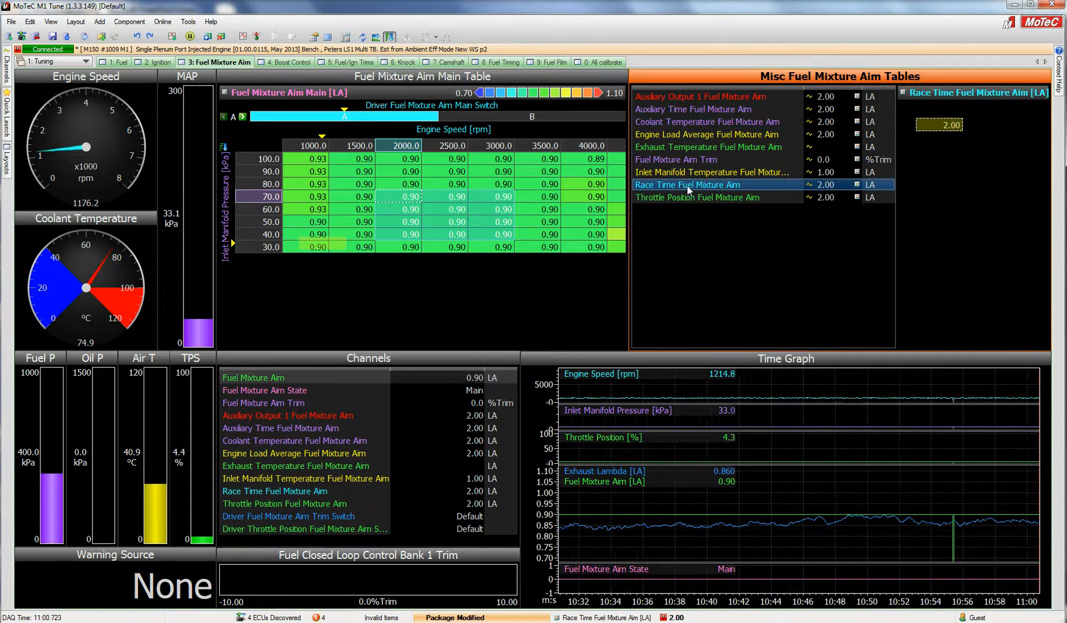
{"action": "left_click", "coordinate": [694, 199]}
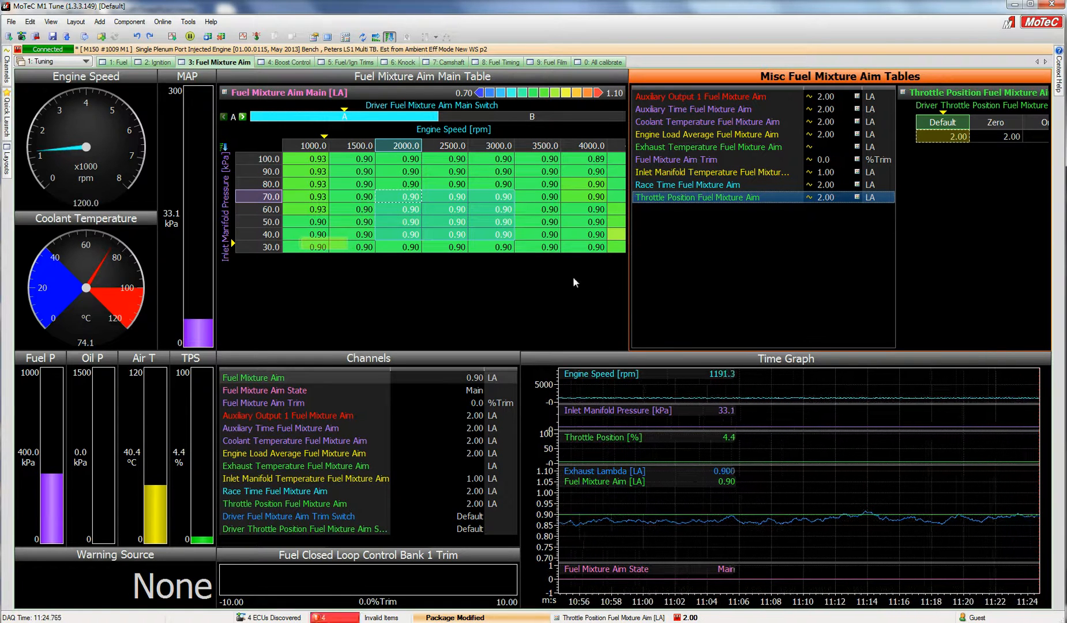
Select the Fuel Mixture Aim Main block covering 1000–1500 rpm and 30–70 kPa and set it to 1 λ
{"action": "left_click", "coordinate": [506, 254]}
{"action": "key", "text": "Down"}
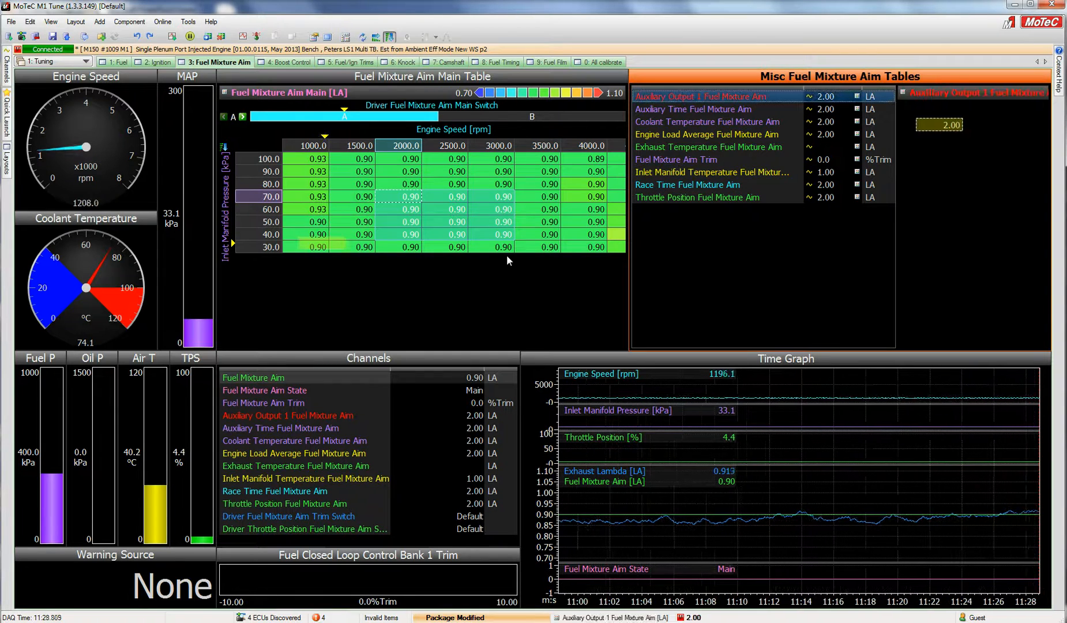
{"action": "left_click", "coordinate": [300, 199]}
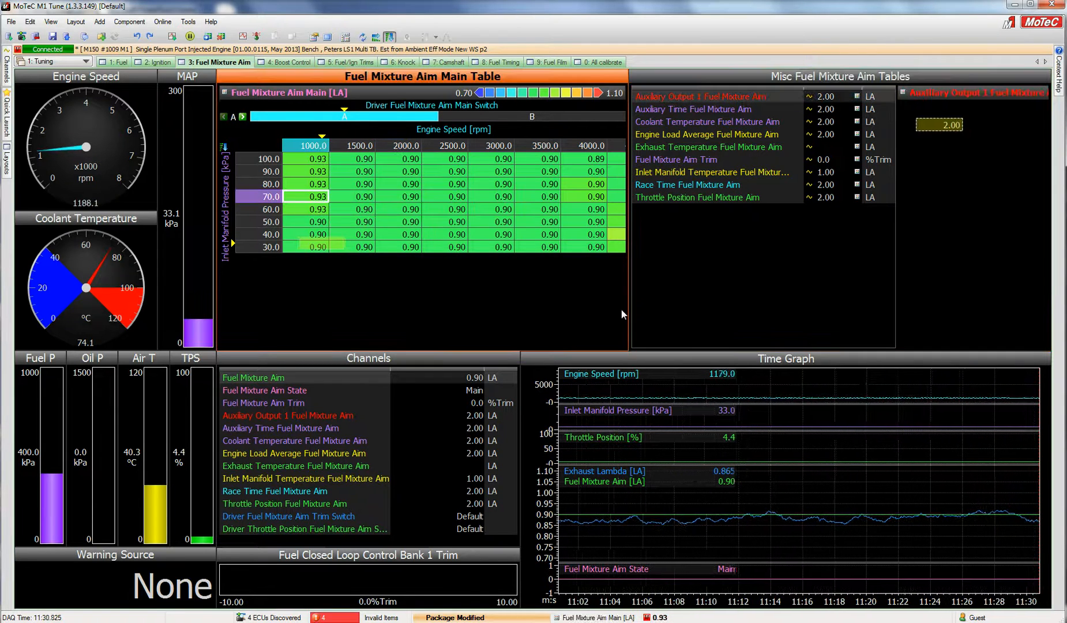
{"action": "key", "text": "shift+Down"}
{"action": "key", "text": "shift+Down"}
{"action": "key", "text": "shift+Down"}
{"action": "key", "text": "shift+Down"}
{"action": "key", "text": "shift+Right"}
{"action": "type", "text": "1"}
{"action": "key", "text": "Return"}
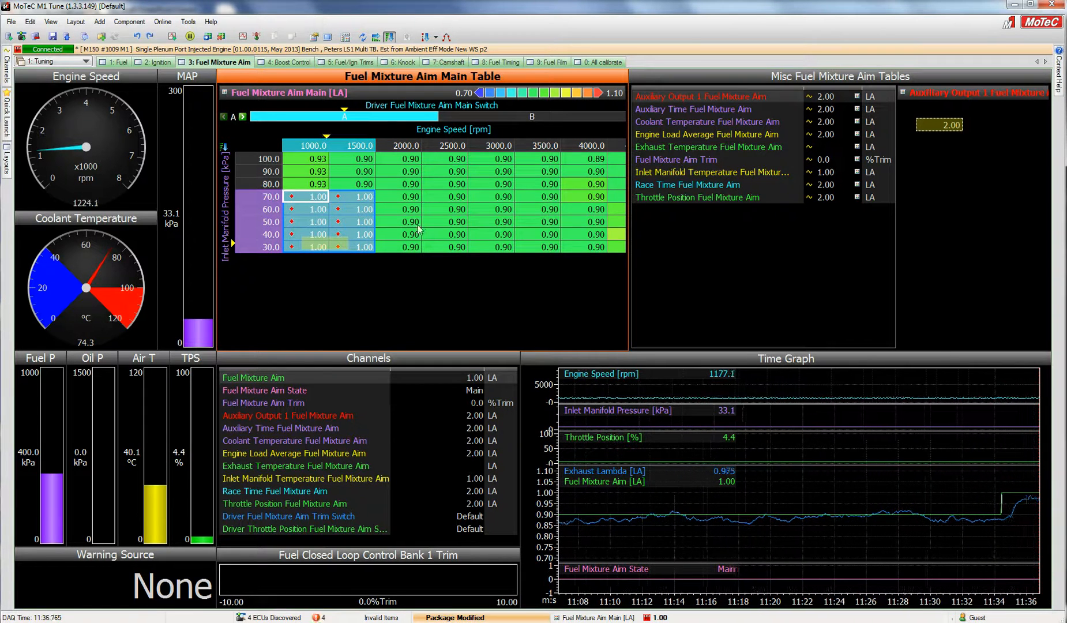
Open the Coolant Temperature Fuel Mixture Aim table, select a run of temperature cells and set them to 0.9 λ
{"action": "left_click", "coordinate": [706, 122]}
{"action": "left_click", "coordinate": [937, 149]}
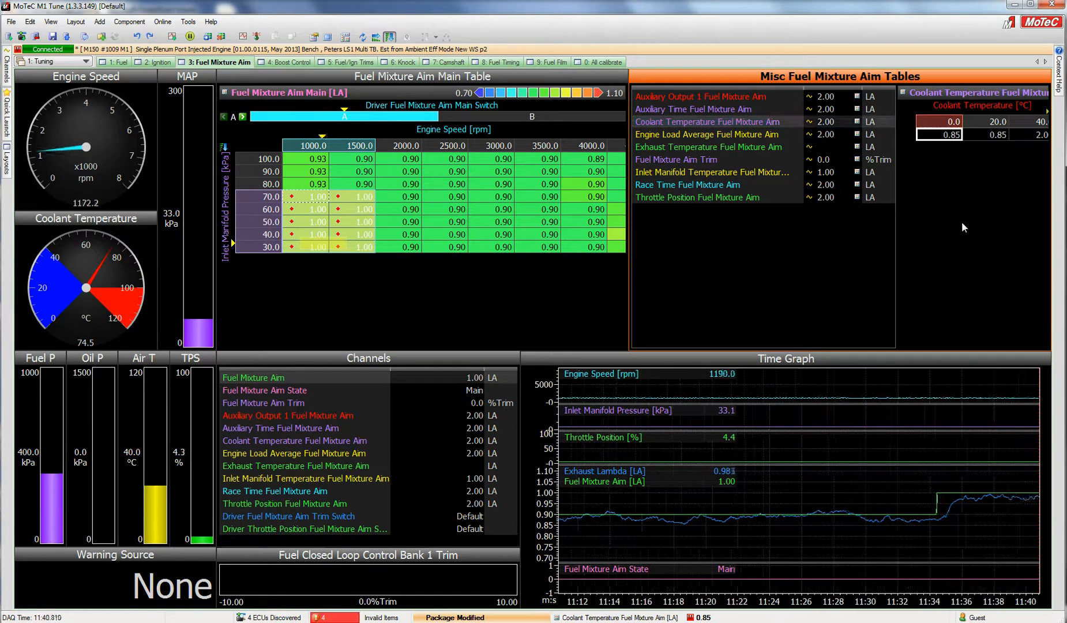
{"action": "key", "text": "space"}
{"action": "key", "text": "shift+Right"}
{"action": "key", "text": "shift+Right"}
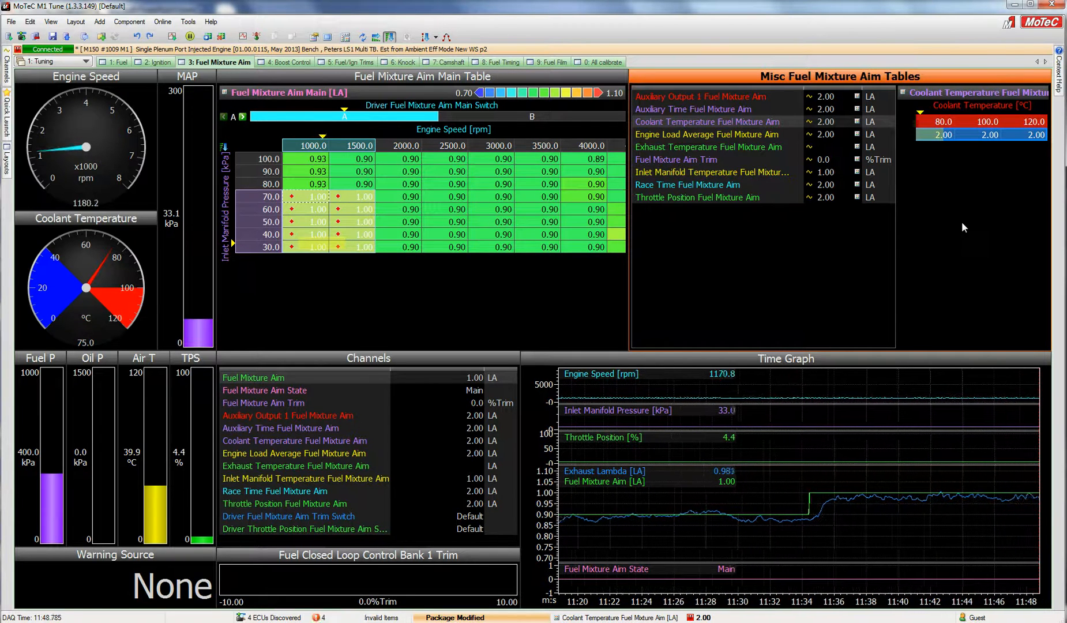
{"action": "type", "text": ".9"}
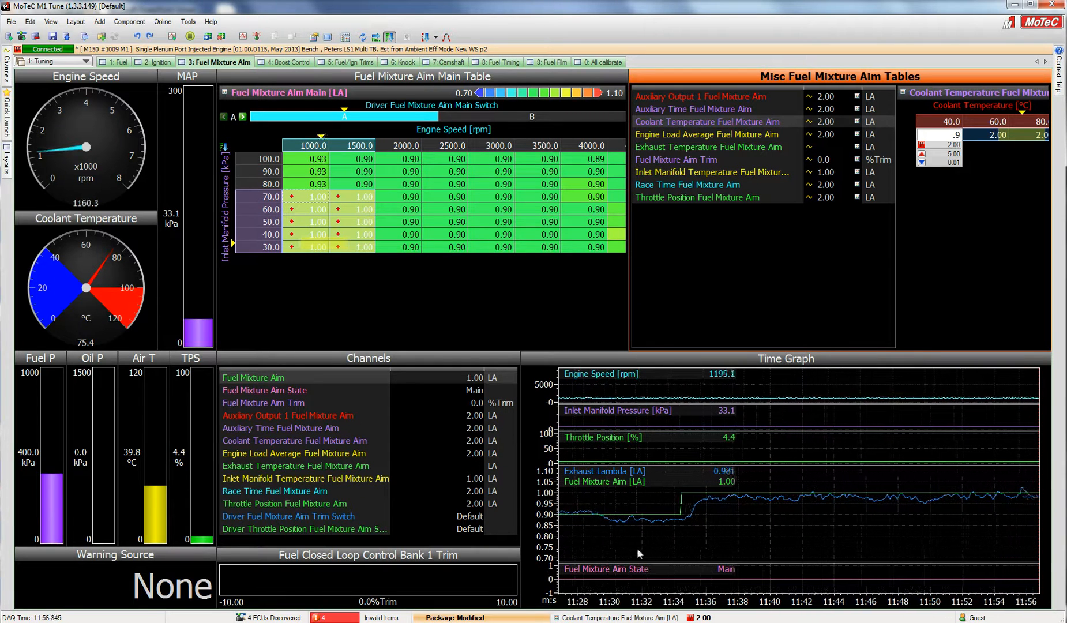
{"action": "key", "text": "Return"}
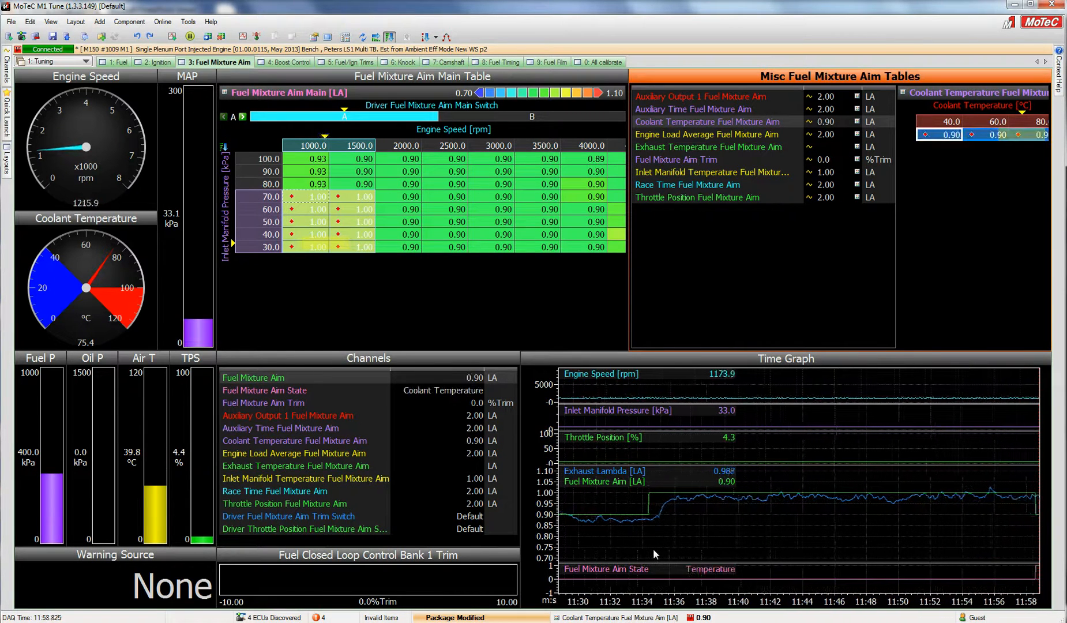